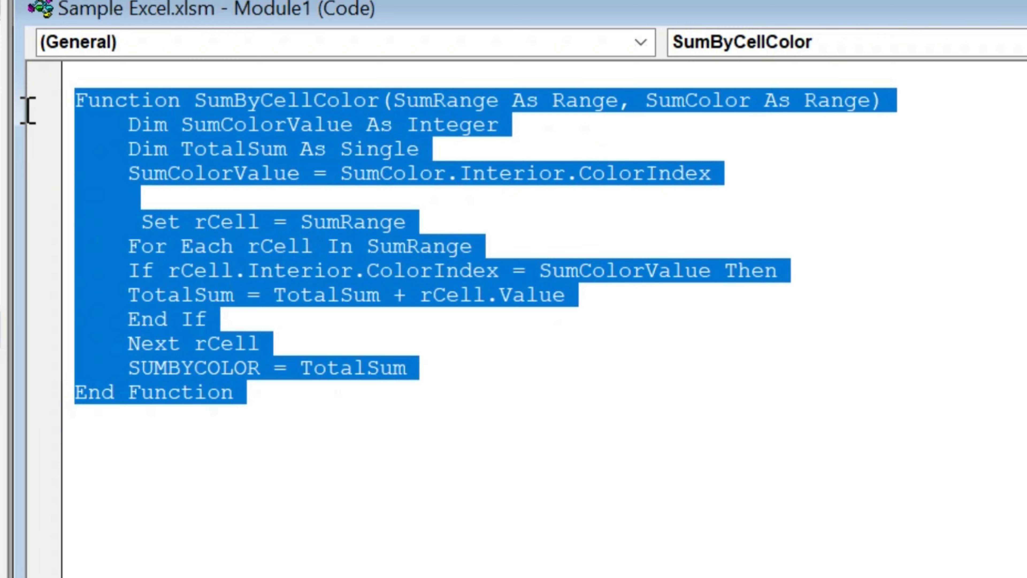
click(523, 369)
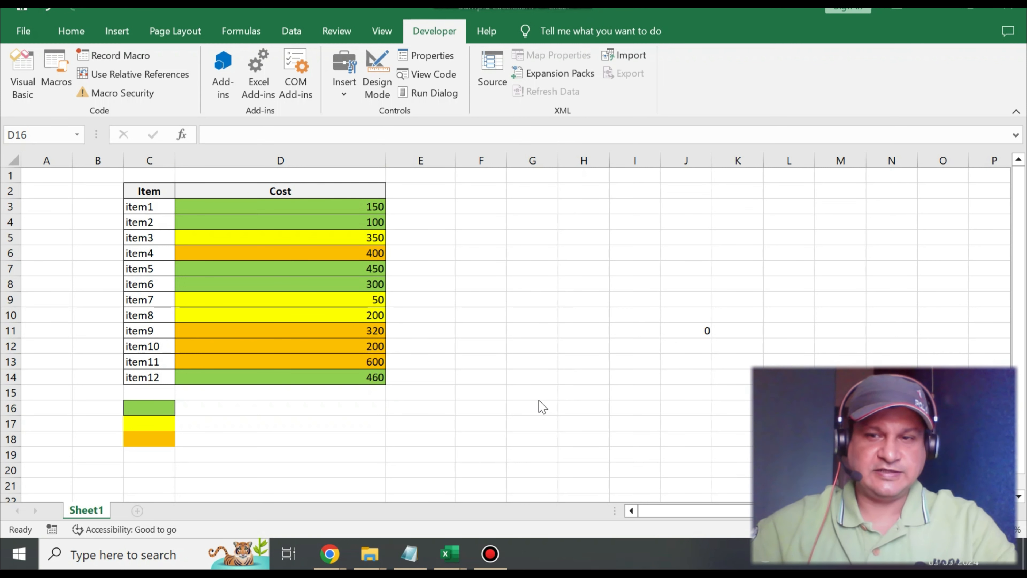
click(222, 408)
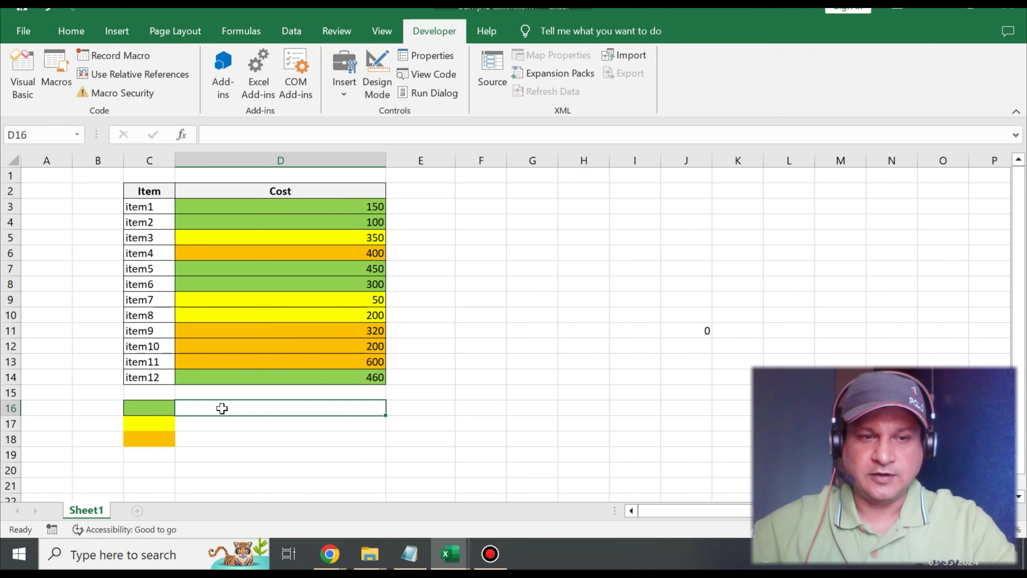
drag(146, 410, 149, 439)
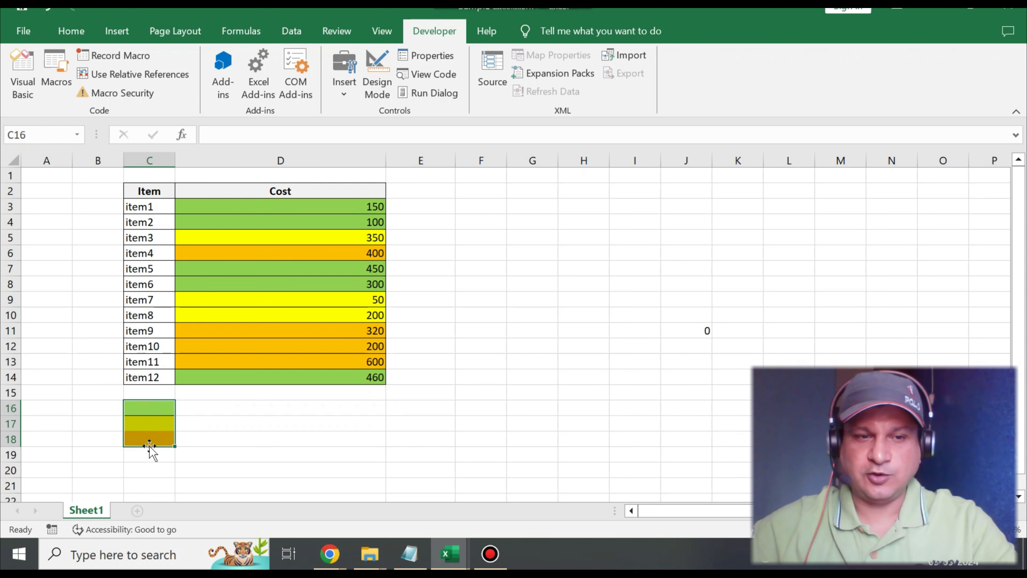
click(207, 411)
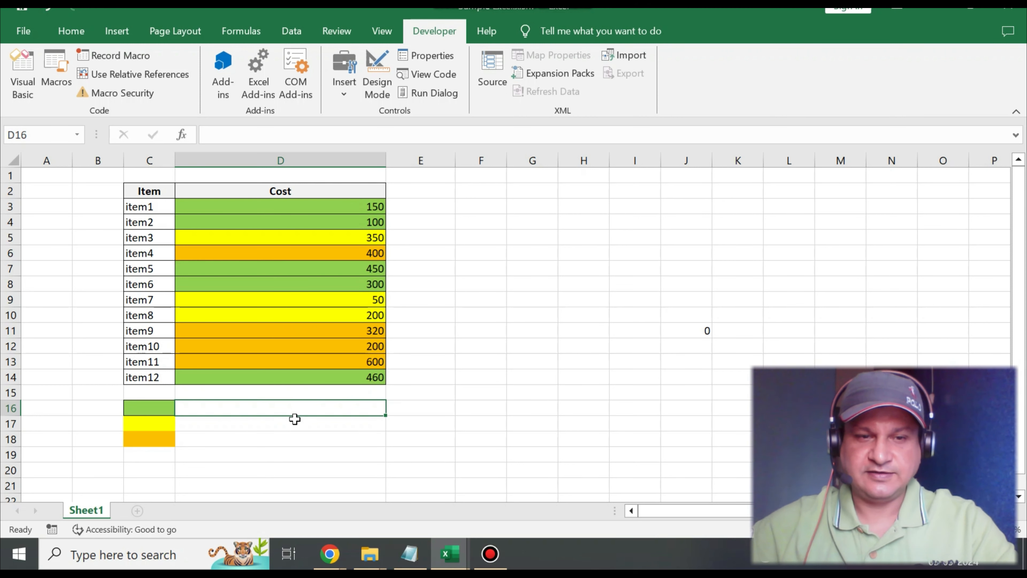
click(287, 426)
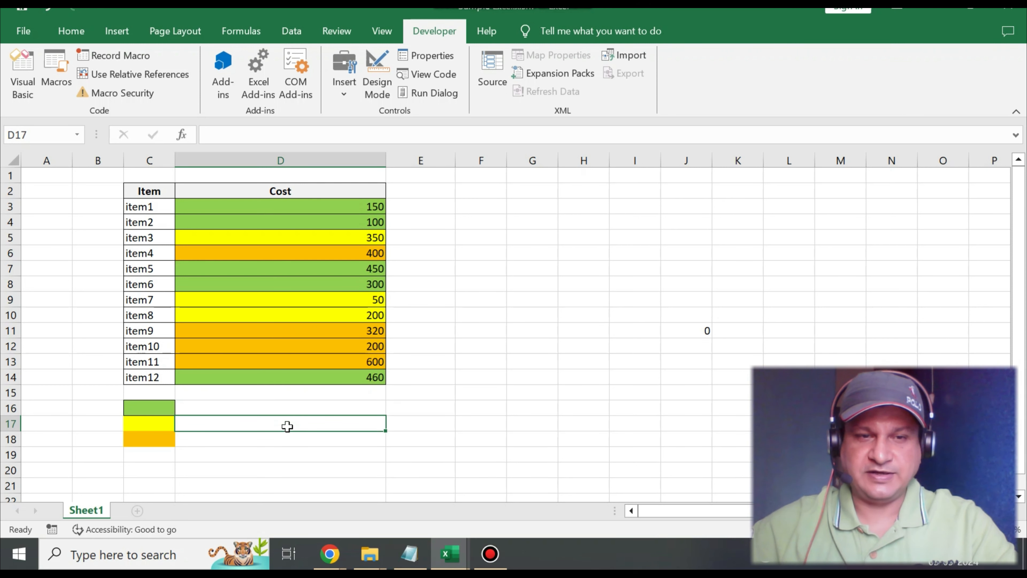
click(280, 439)
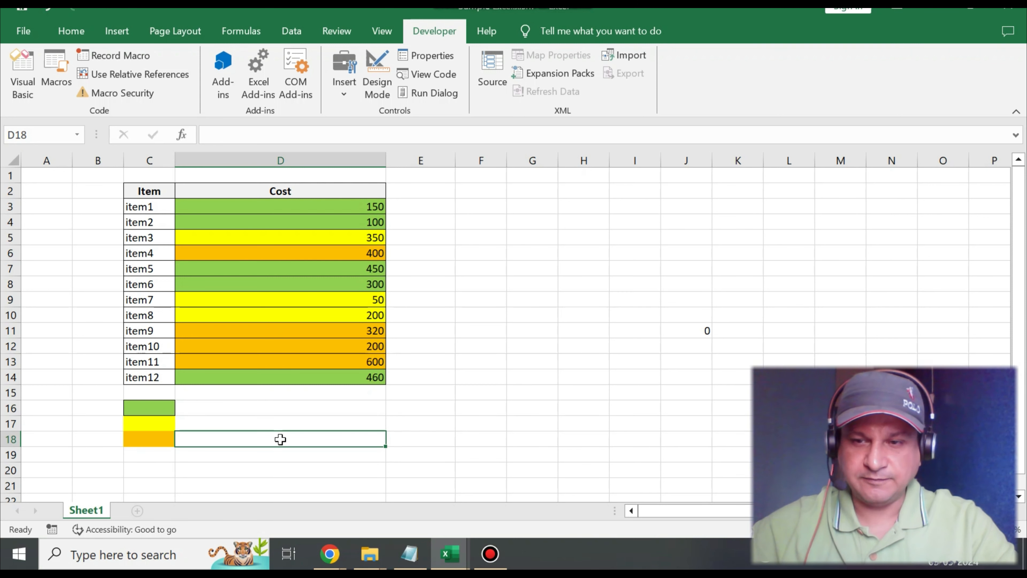
Insert the custom function 'Sample Excel.xlsm'!SumByCellColor.SumByCellColor into cell D16 from the list of all functions
click(276, 410)
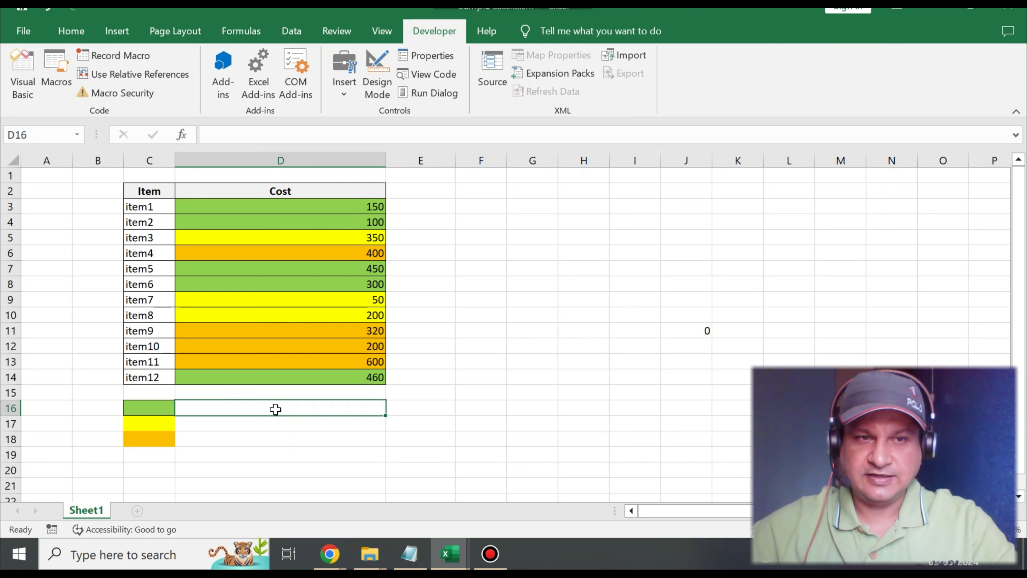
click(185, 139)
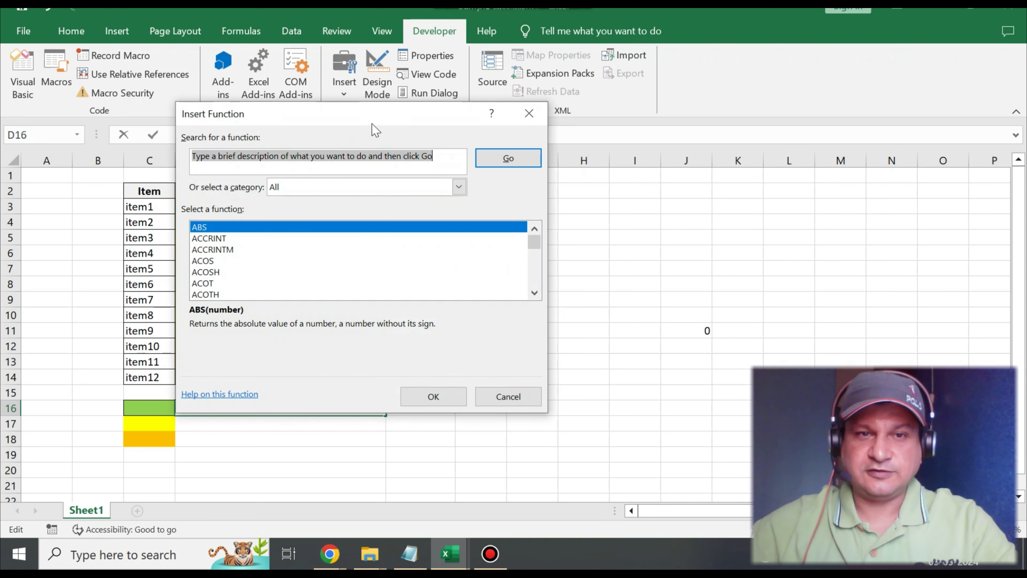
drag(379, 121, 381, 99)
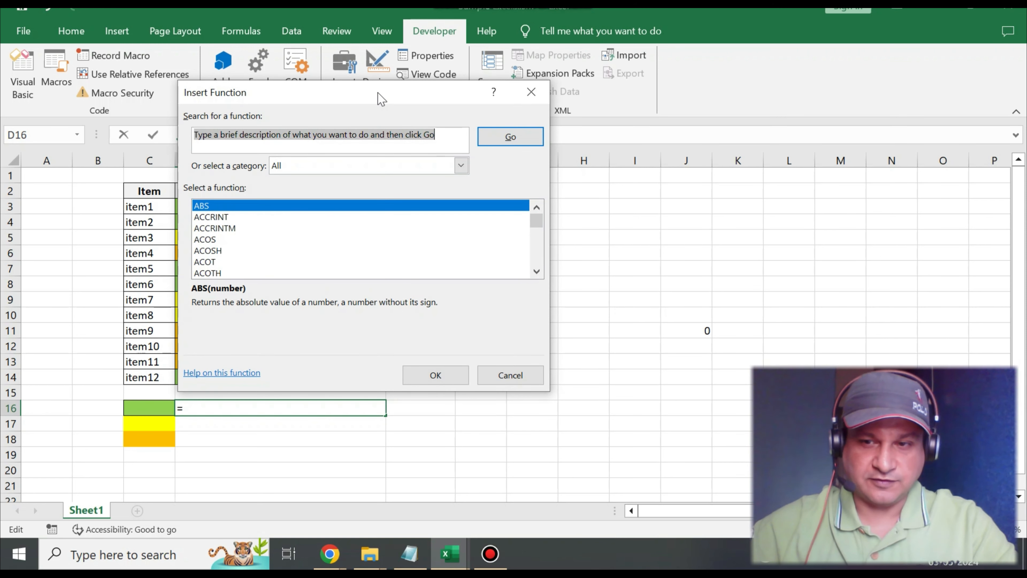
drag(538, 221, 539, 252)
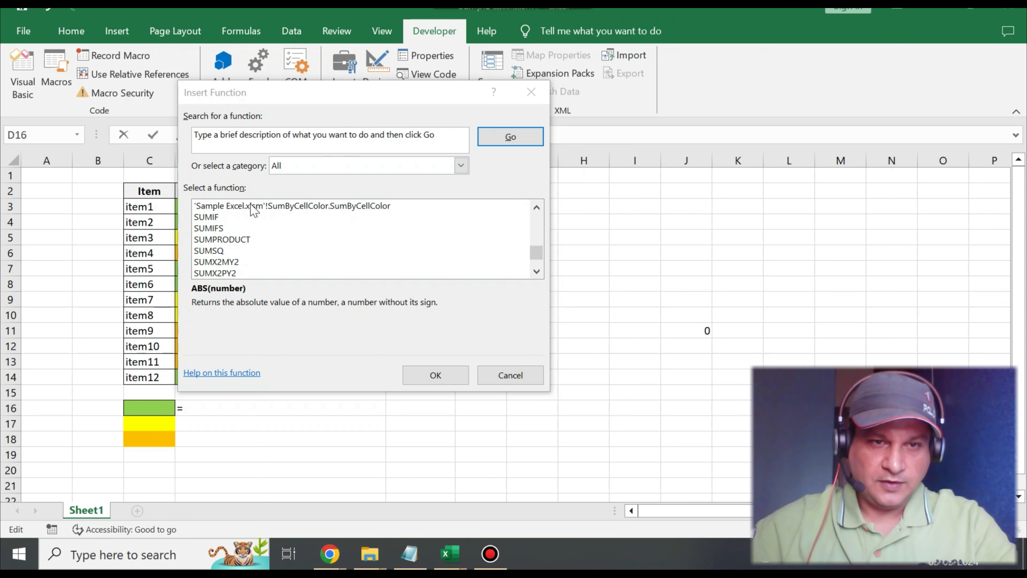
click(536, 207)
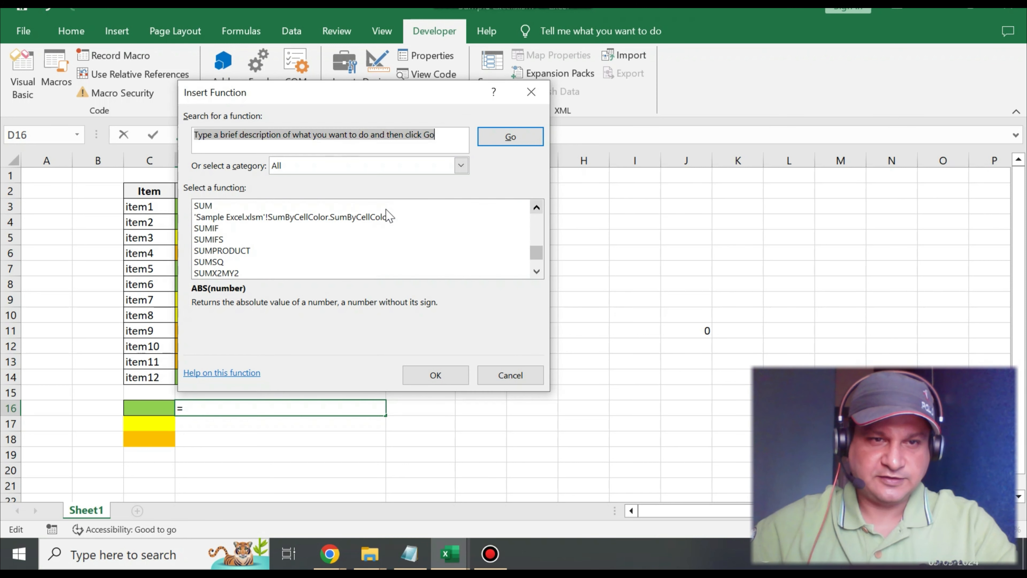
click(213, 219)
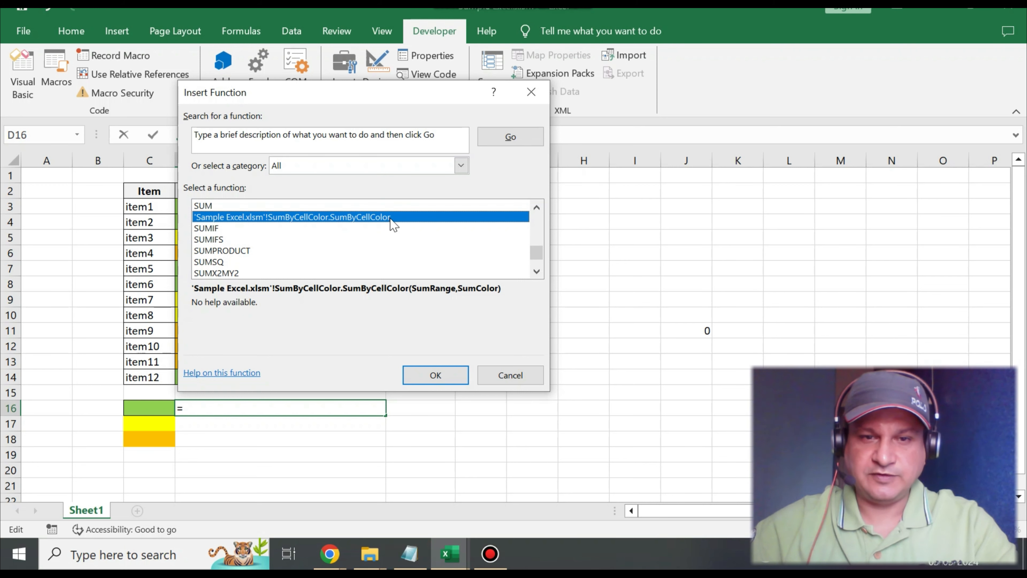
click(421, 382)
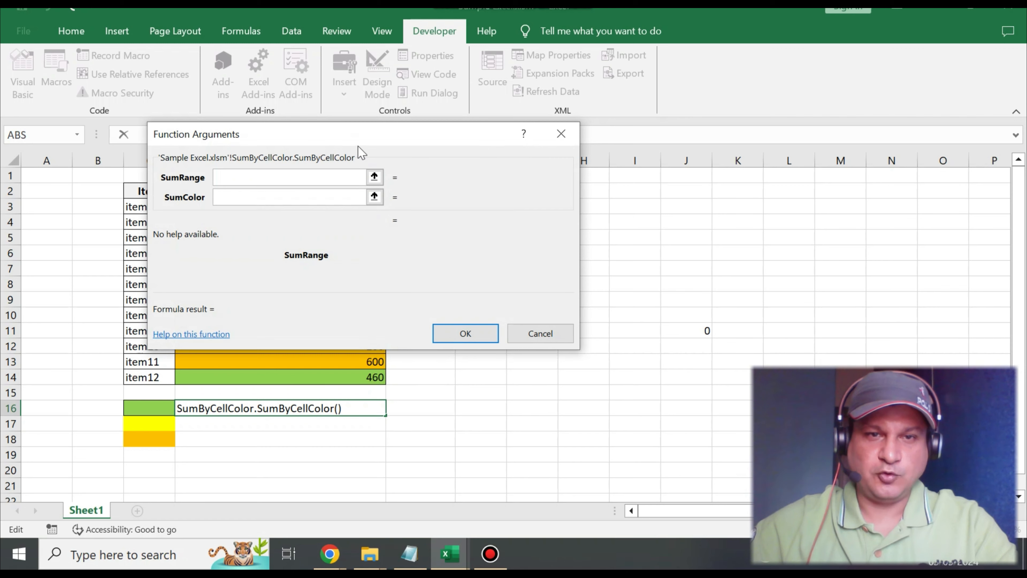
Set the function's SumRange argument to D3:D4 and its SumColor argument to C16
drag(376, 133, 615, 138)
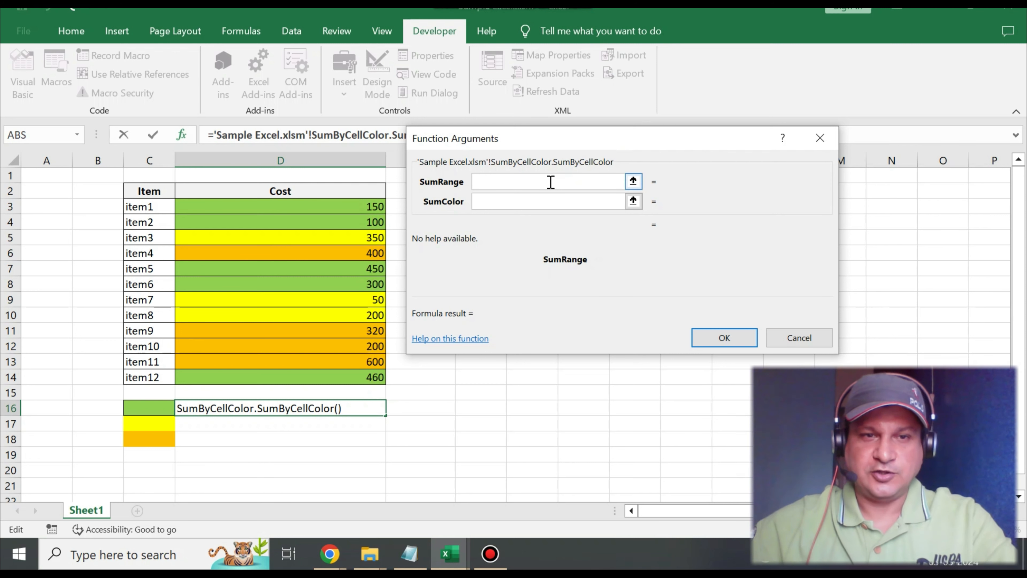
text(D3:)
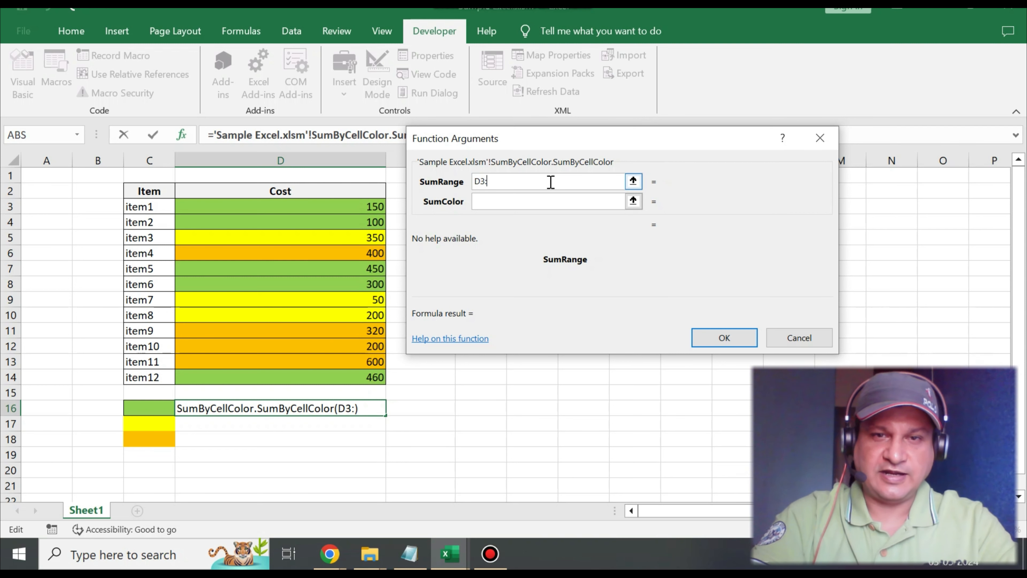
text(D4)
click(544, 202)
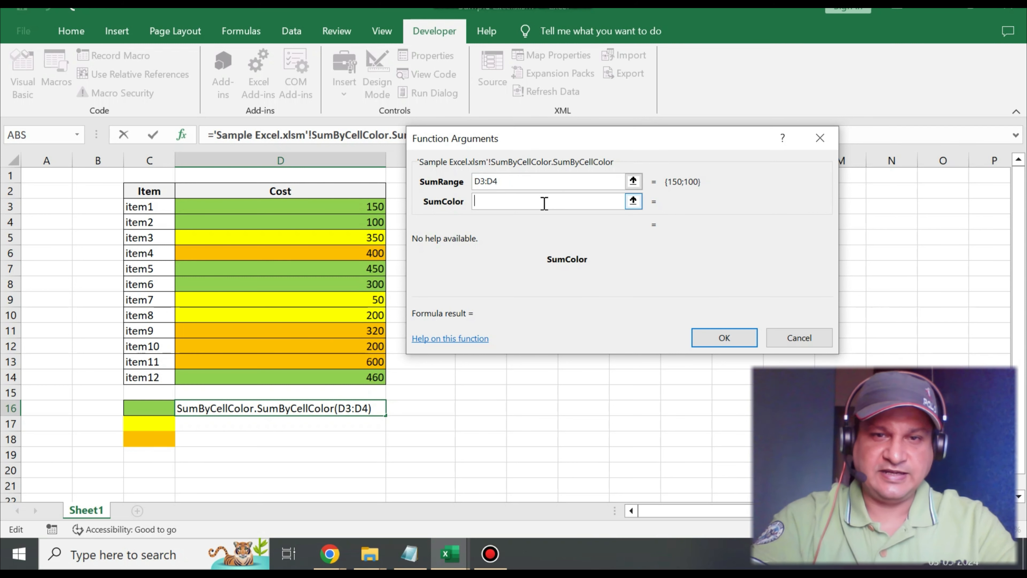
text(C)
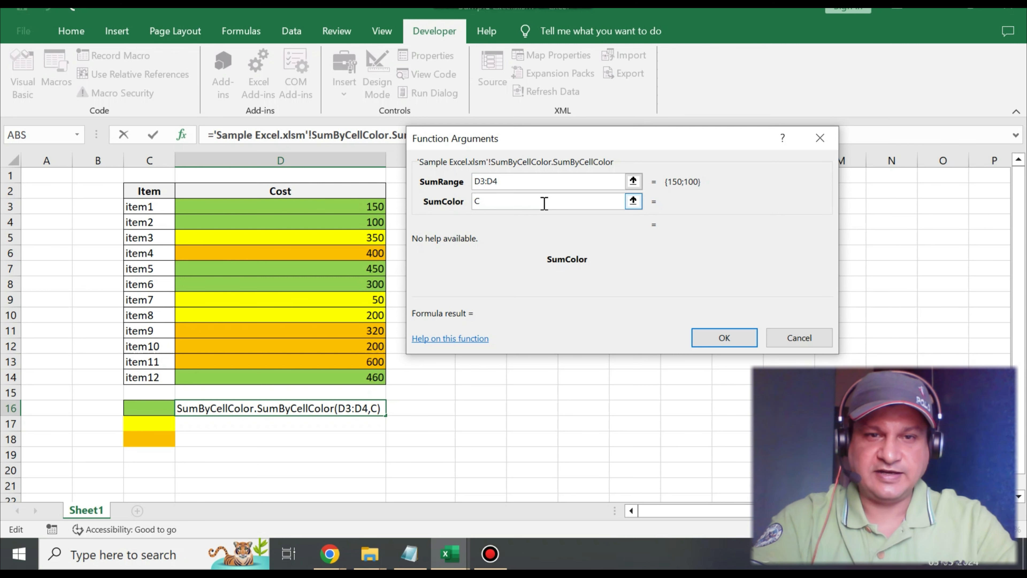
text(16)
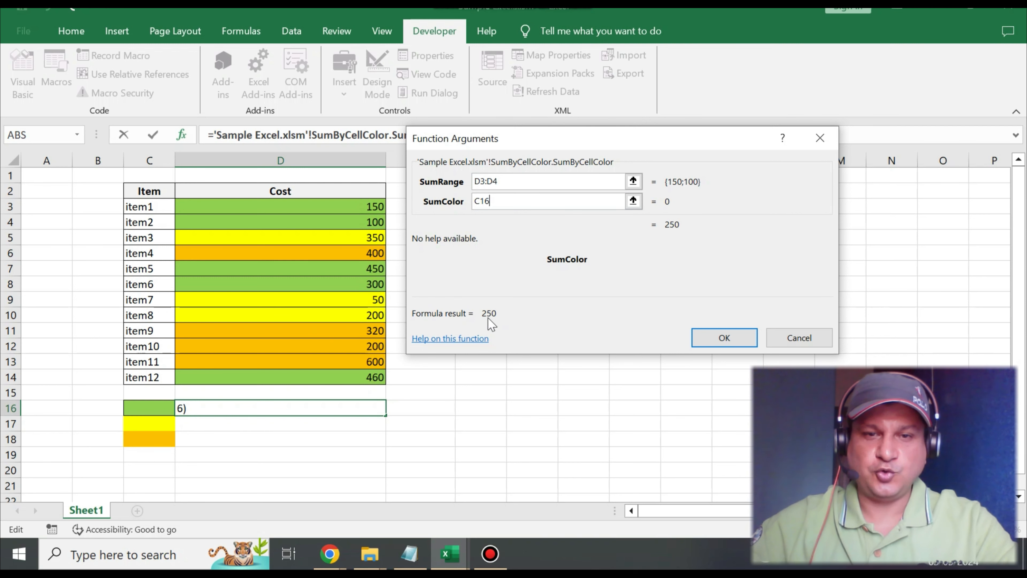
Cancel the function arguments and enter ='Sample Excel.xlsm'!SumByCellColor.SumByCellColor(D3:D14,C16) as the formula in cell D16
drag(604, 140, 624, 137)
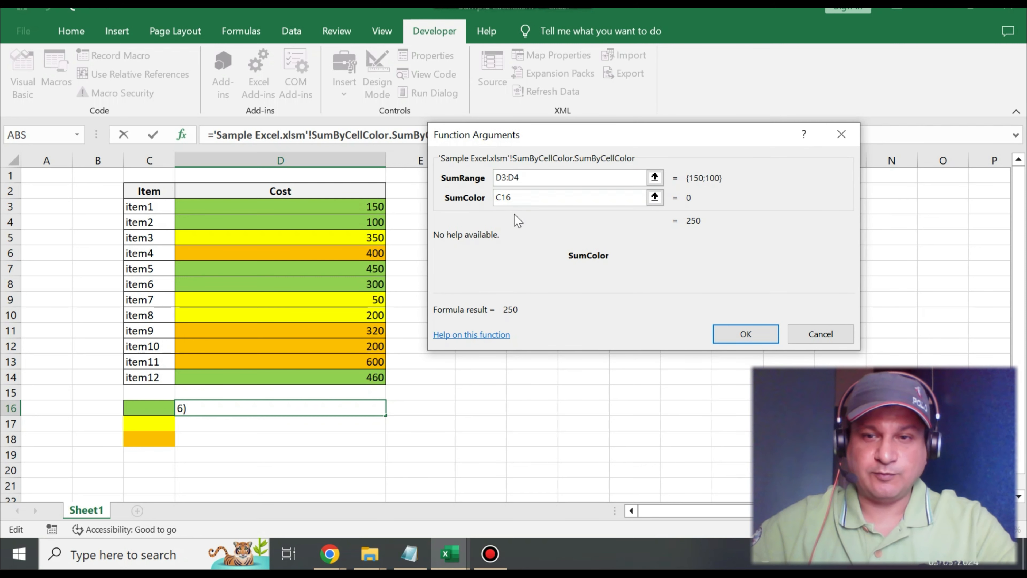
drag(586, 142, 583, 188)
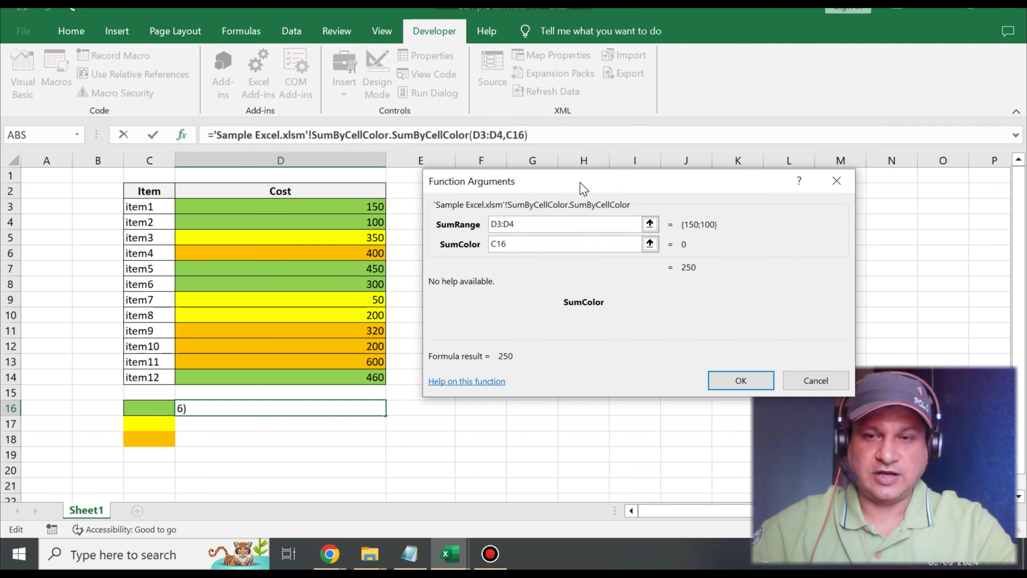
drag(530, 135, 182, 138)
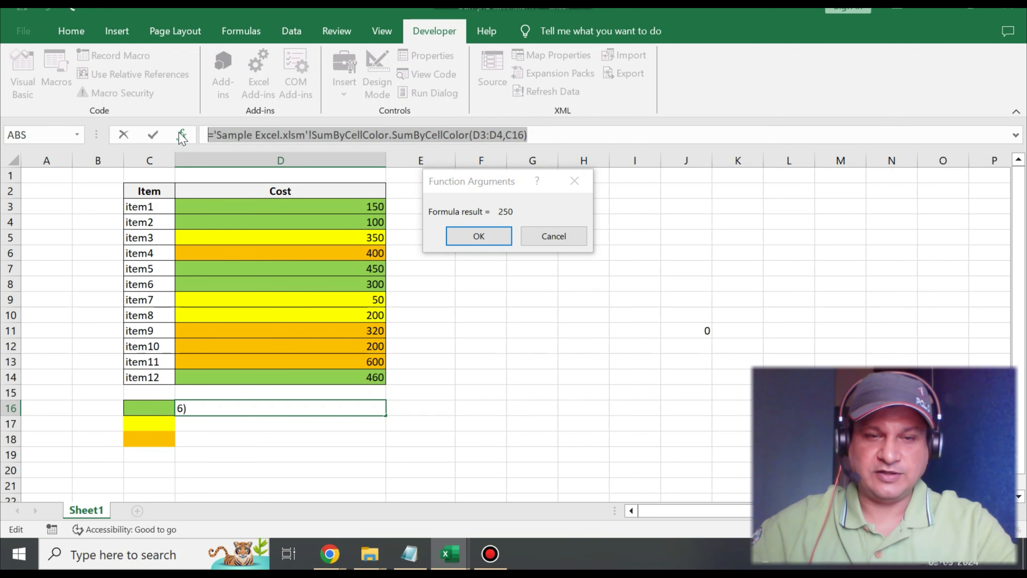
click(530, 235)
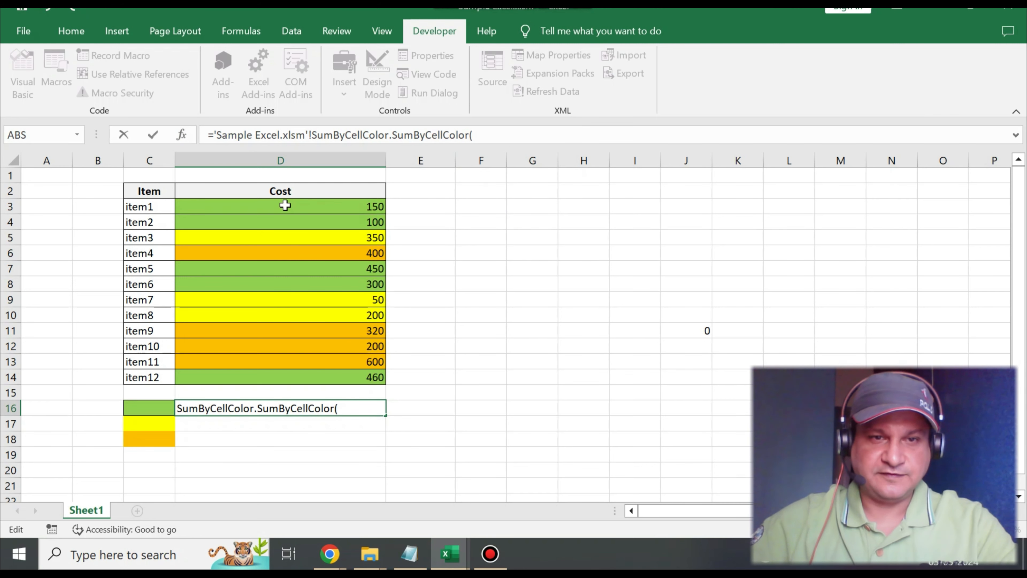
drag(285, 205, 287, 378)
text(,)
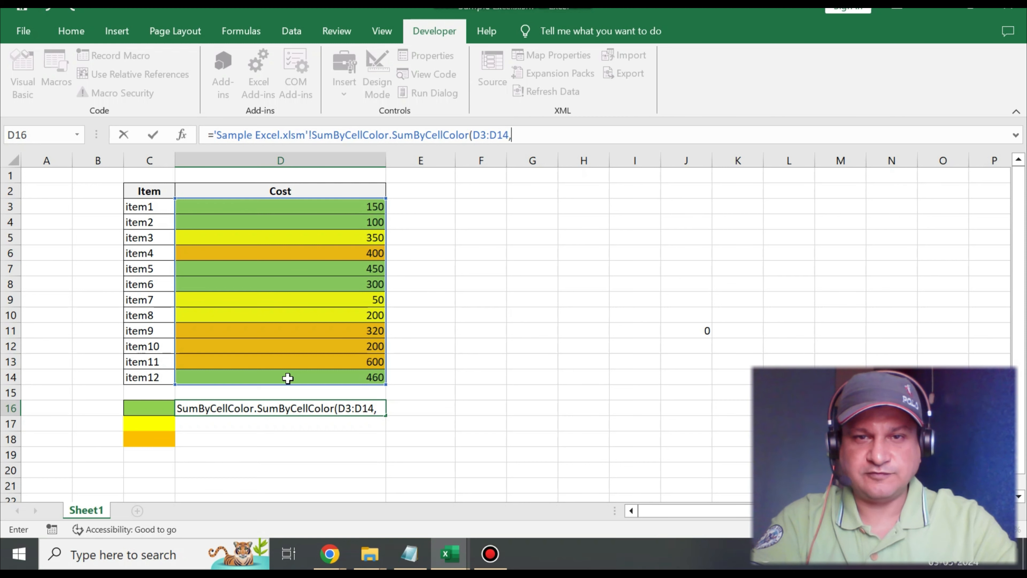
text(C16))
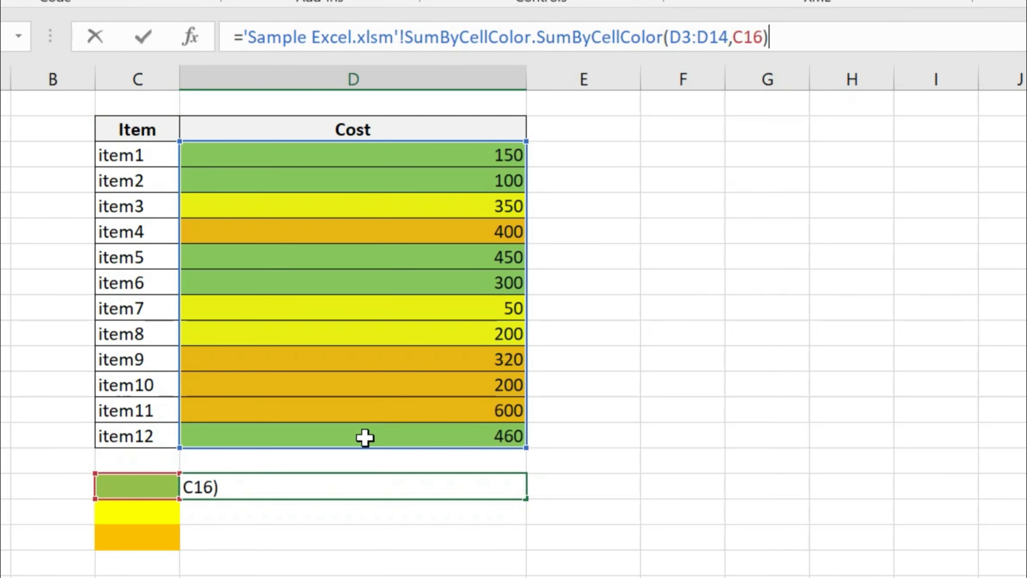
key(Return)
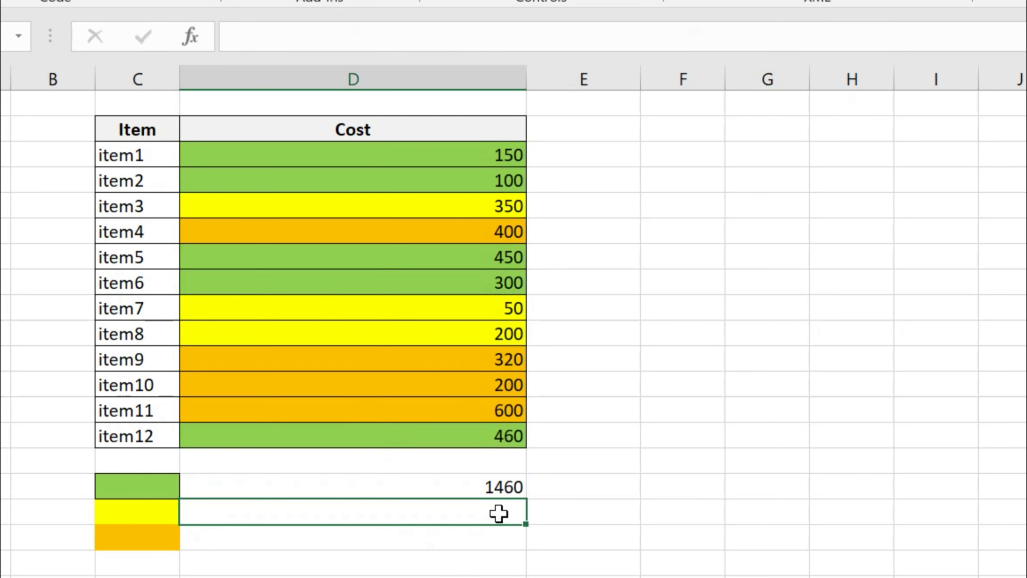
Copy the color sum formula from D16 into D17:D18 for the yellow and orange cells
click(489, 490)
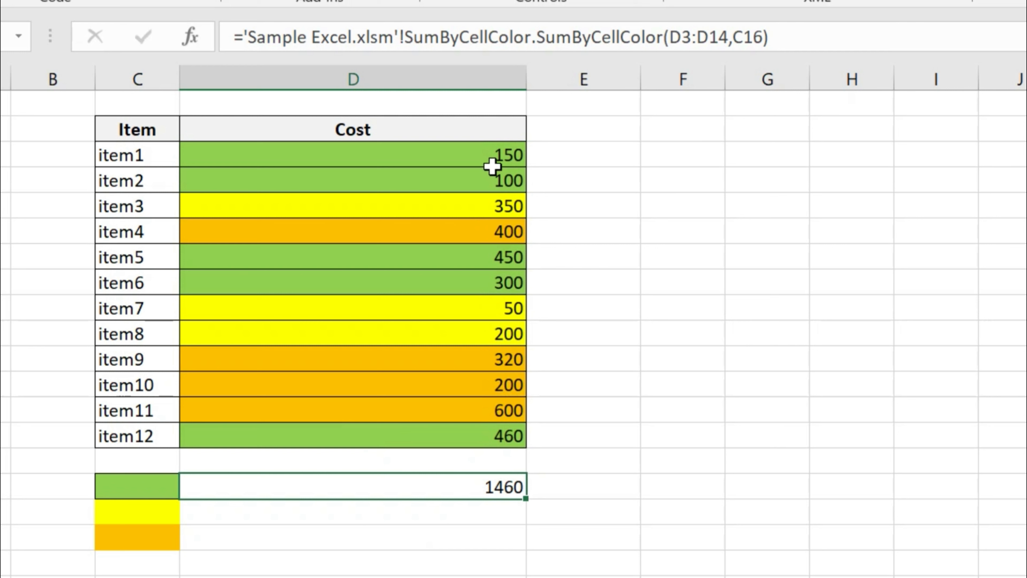
drag(499, 155, 505, 172)
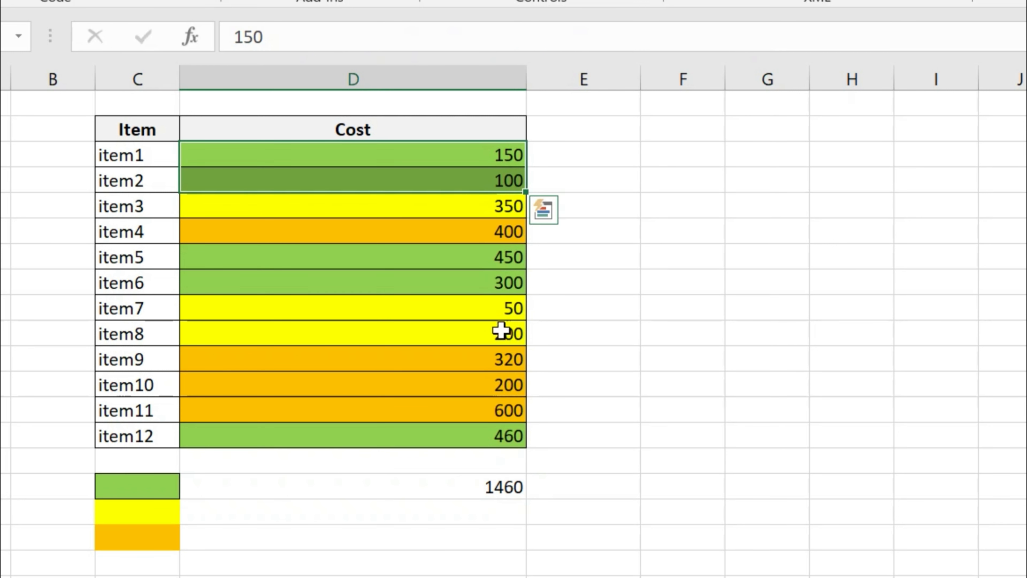
click(449, 487)
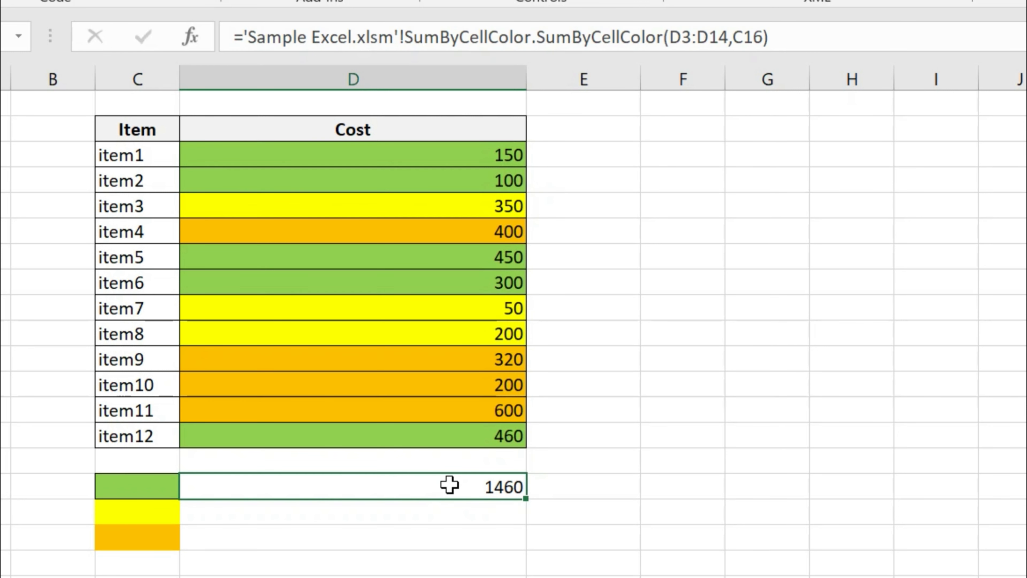
drag(462, 508, 462, 536)
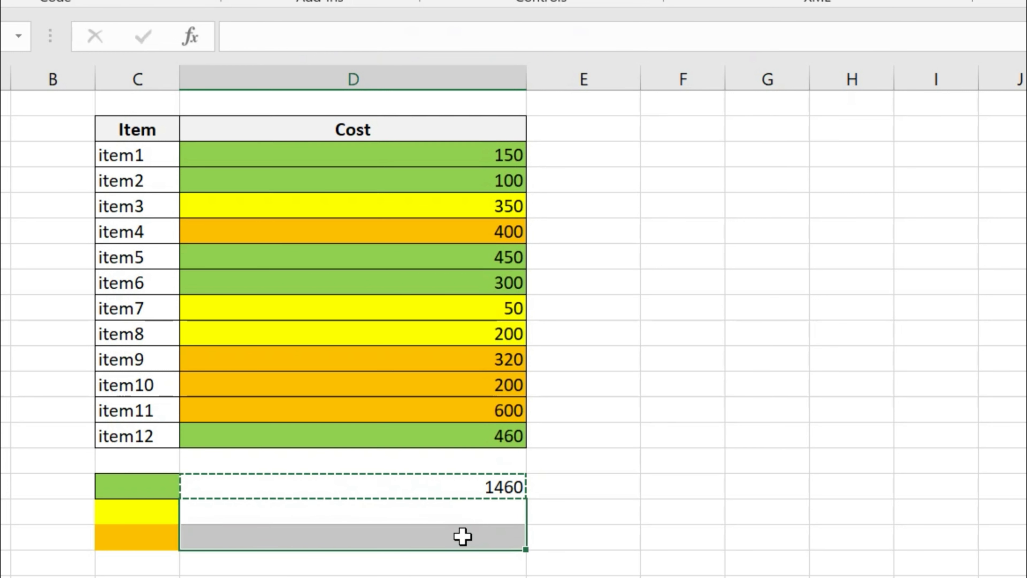
text(600 1520)
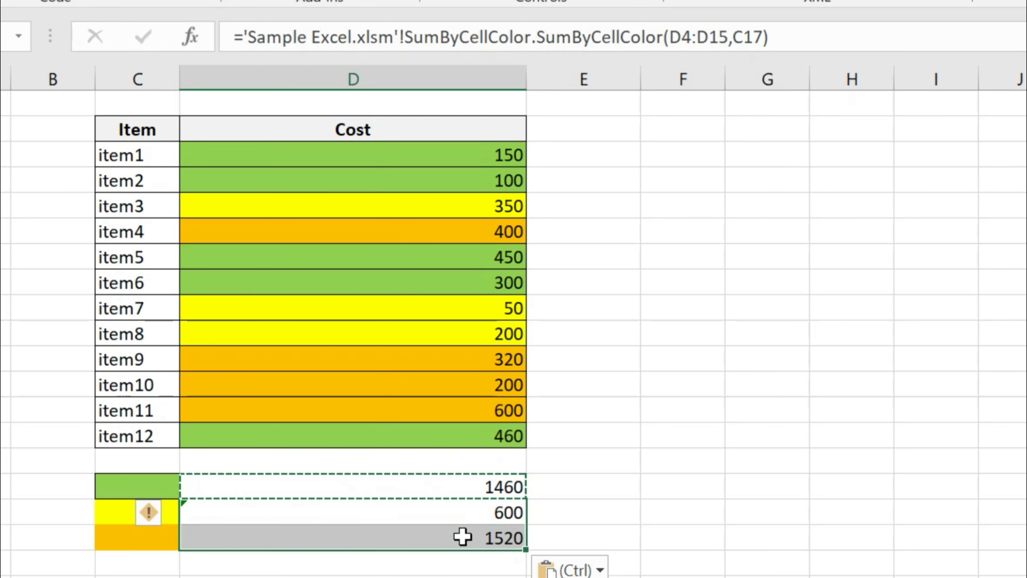
Check the cell references in the formula copied to D17 and clear the copy selection
click(626, 510)
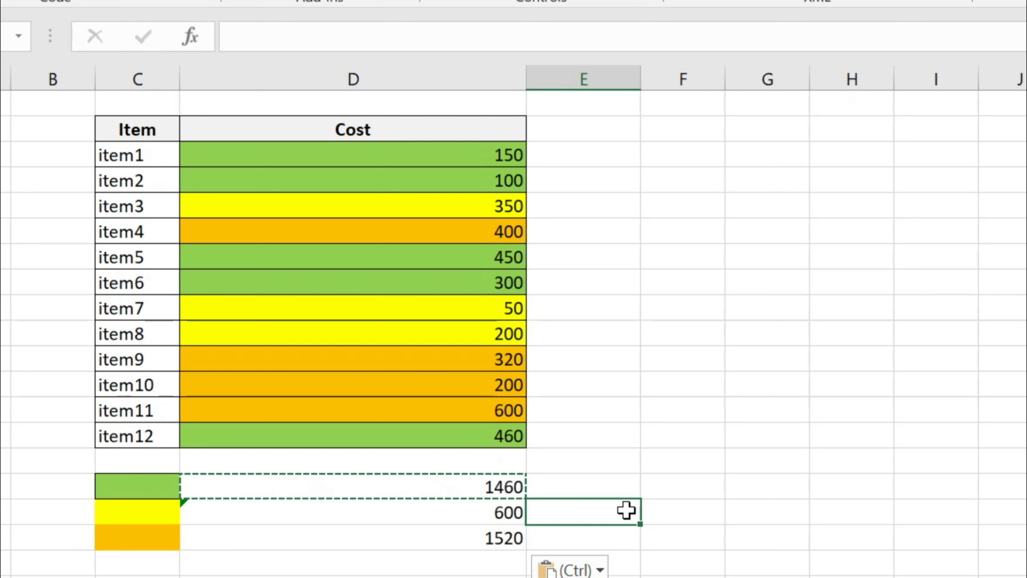
click(502, 516)
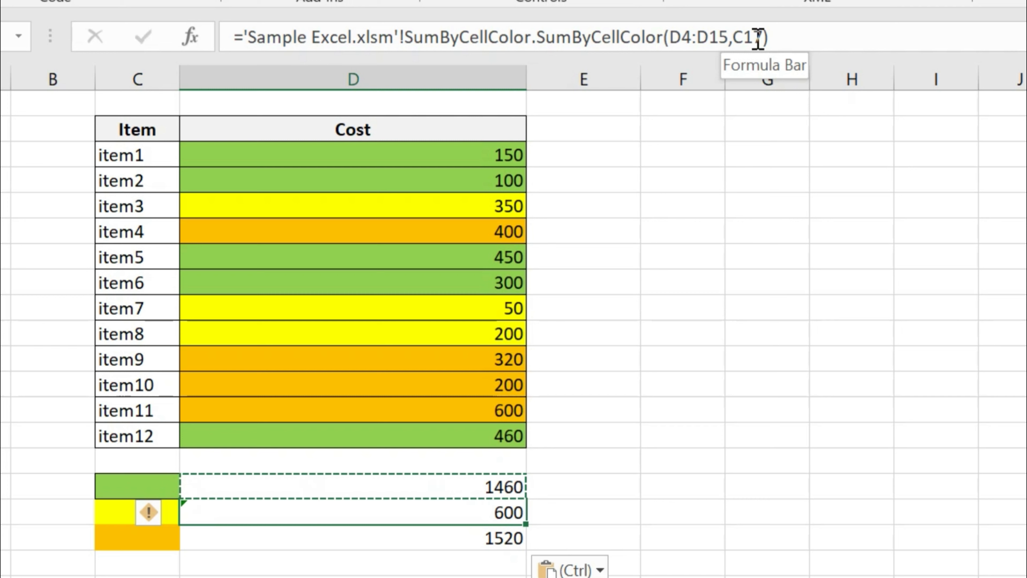
click(459, 551)
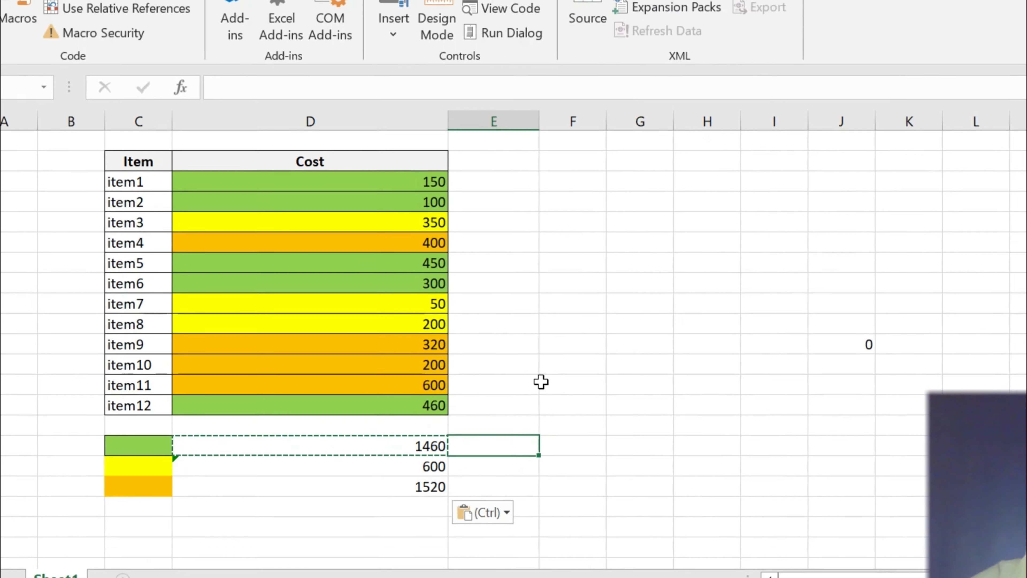
click(647, 410)
key(Escape)
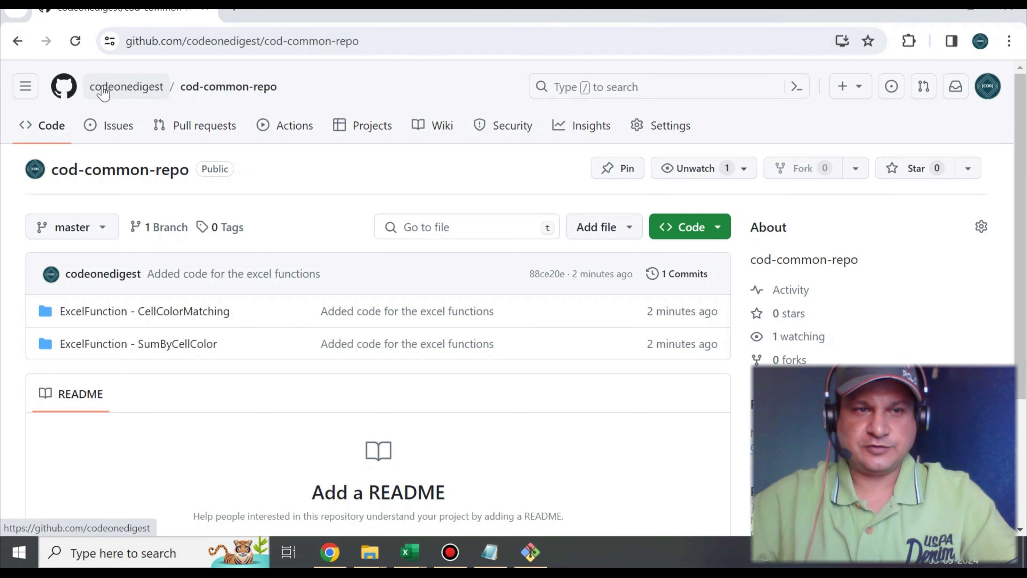
mouse_move(129, 93)
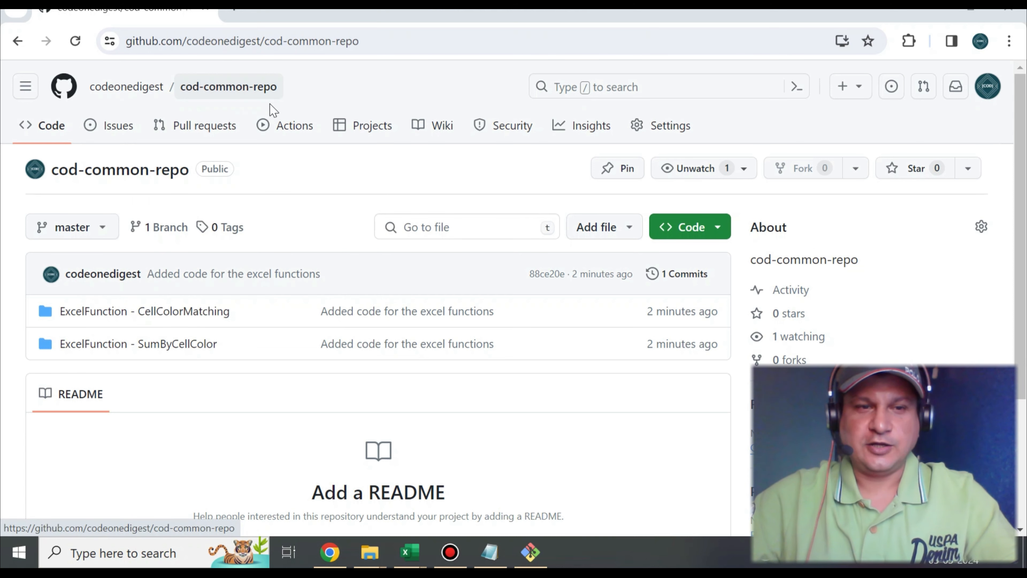
View the function code in CellColorMatching.txt and SumByCellColor.txt from their folders in the cod-common-repo repository on GitHub
click(150, 311)
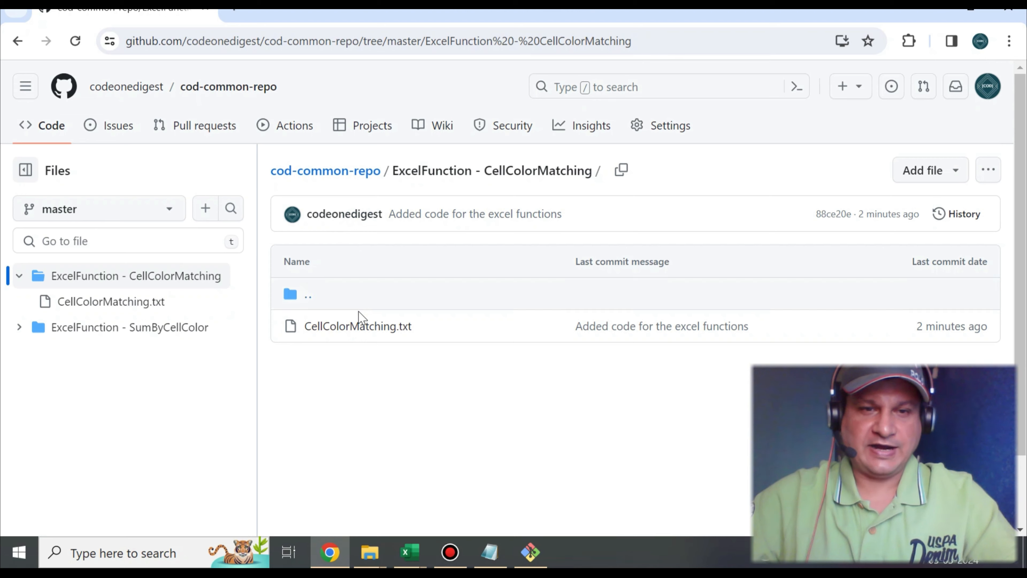
click(359, 326)
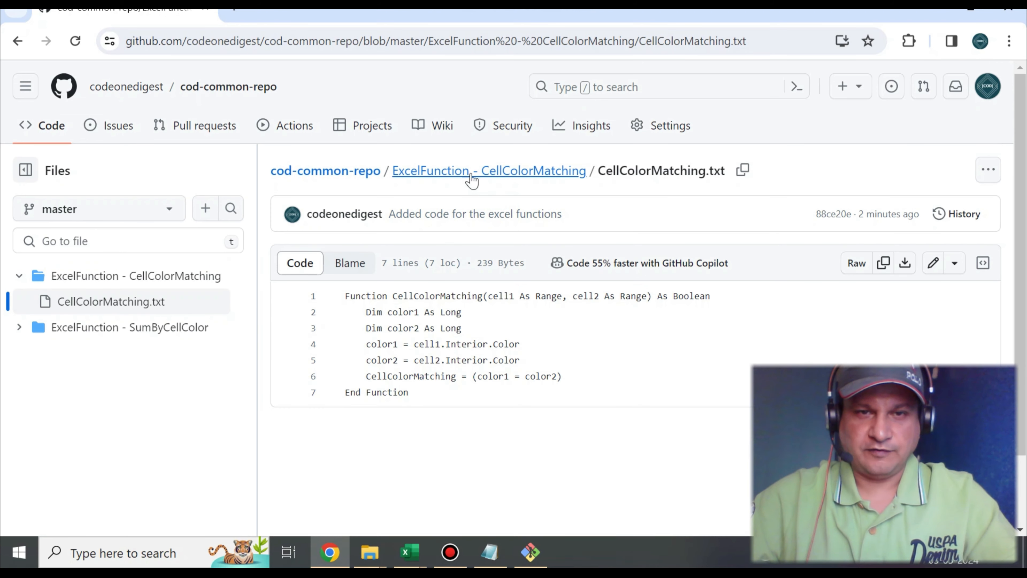
click(356, 173)
click(162, 352)
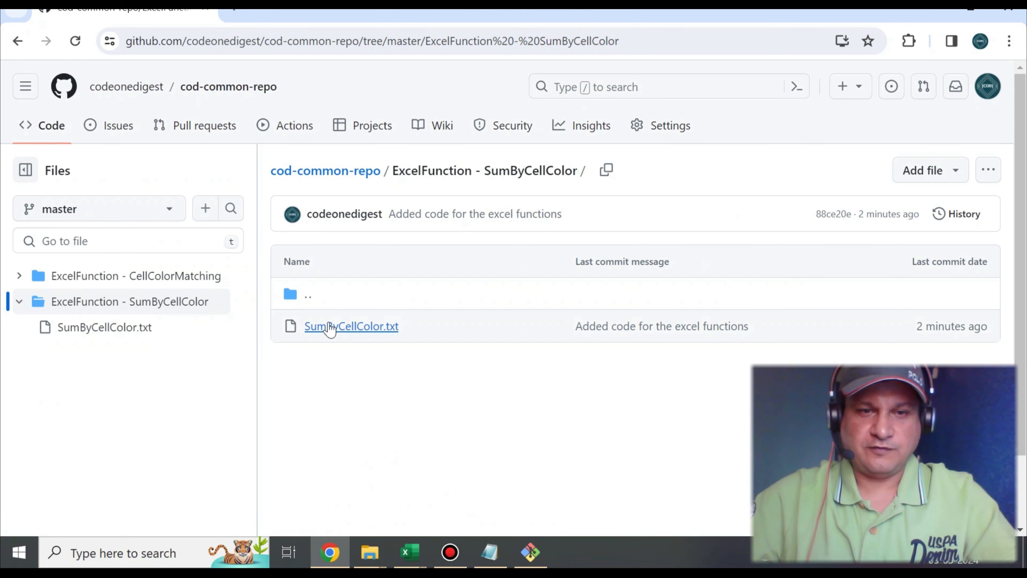
click(334, 332)
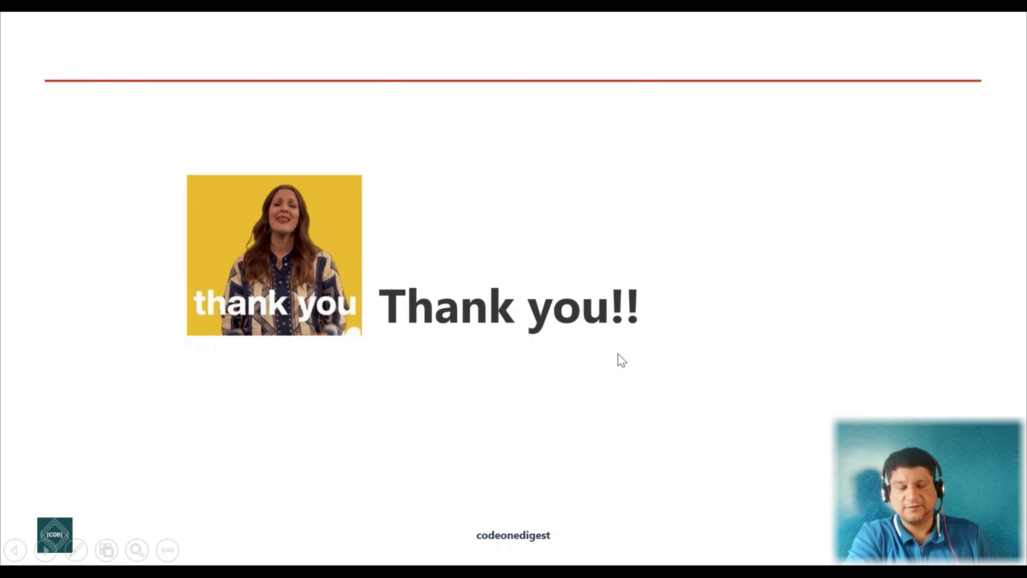
key(Right)
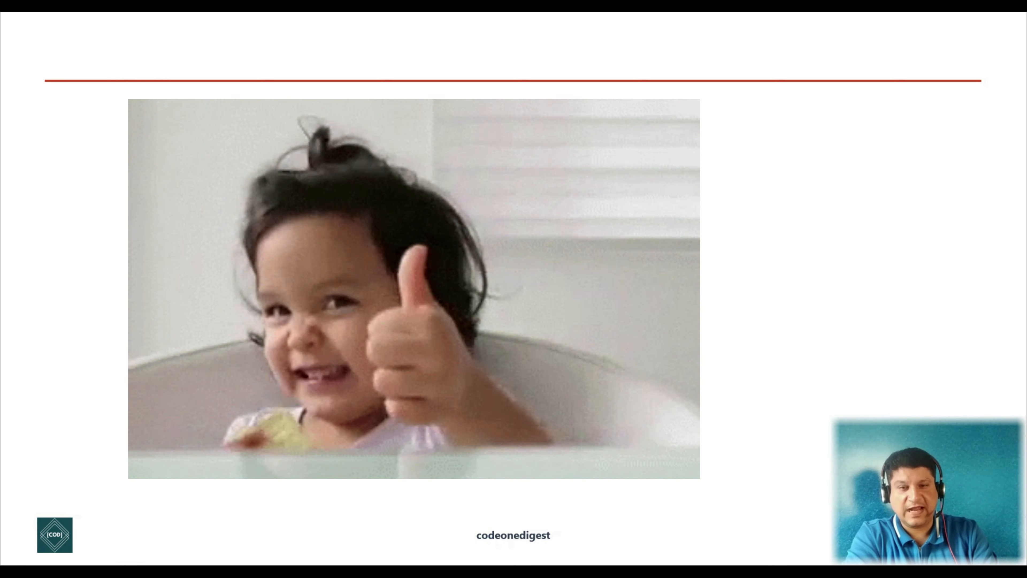
key(Right)
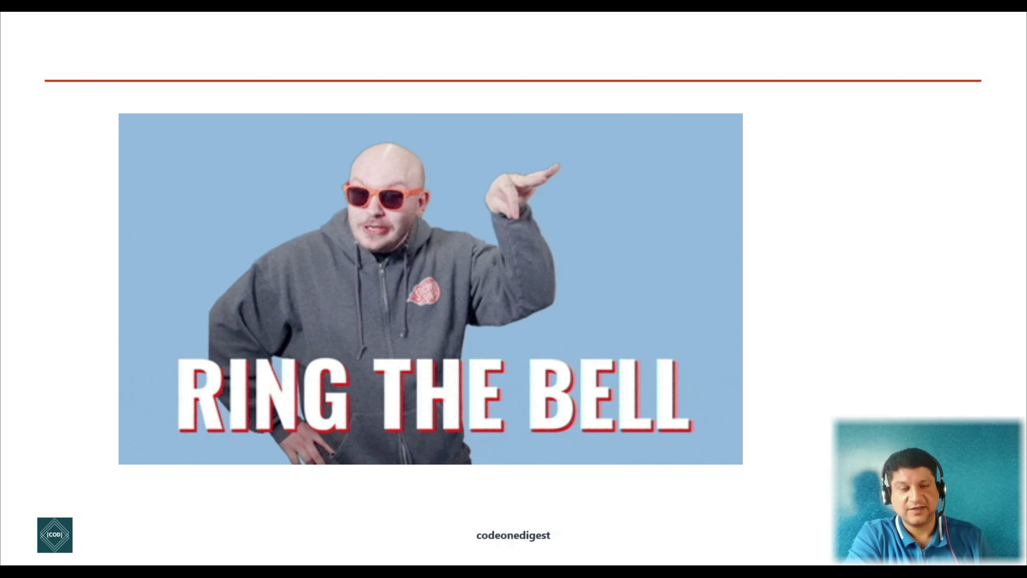
key(Right)
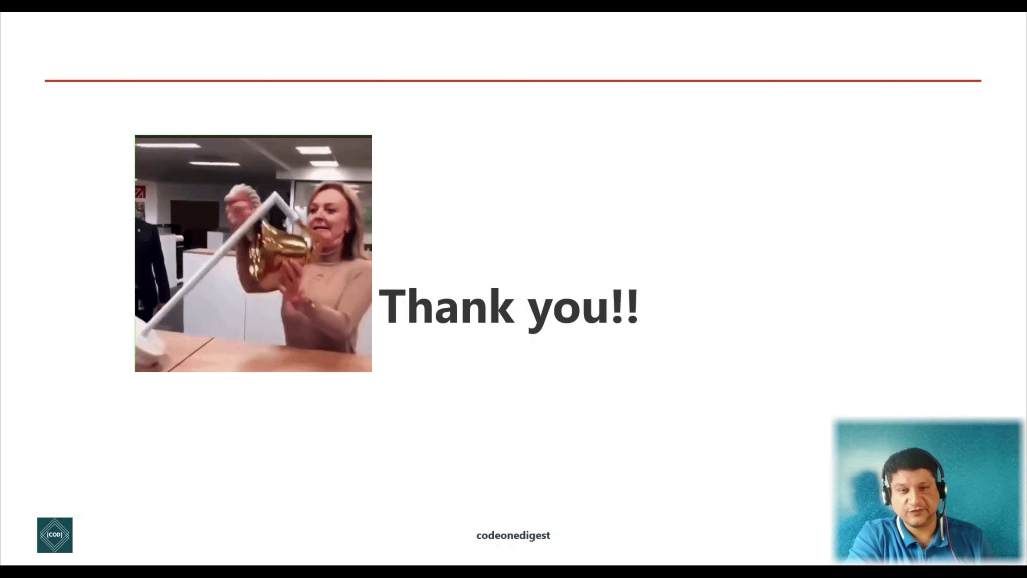
key(Right)
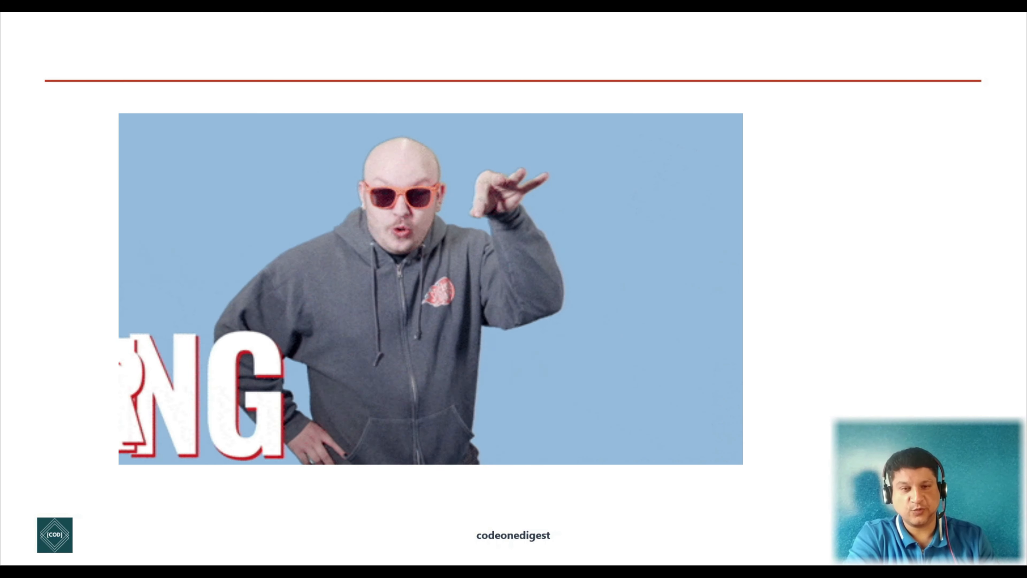
key(Right)
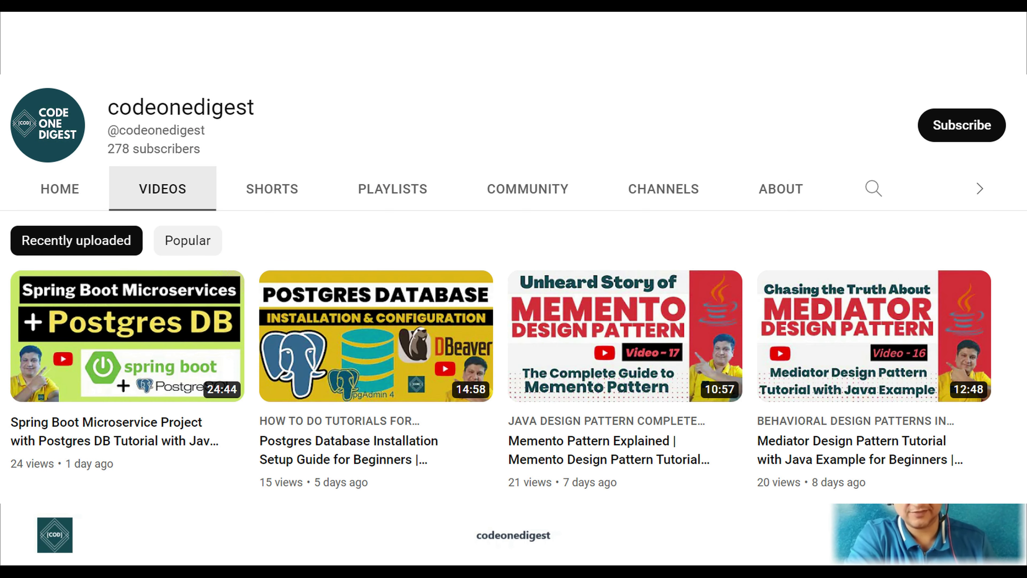